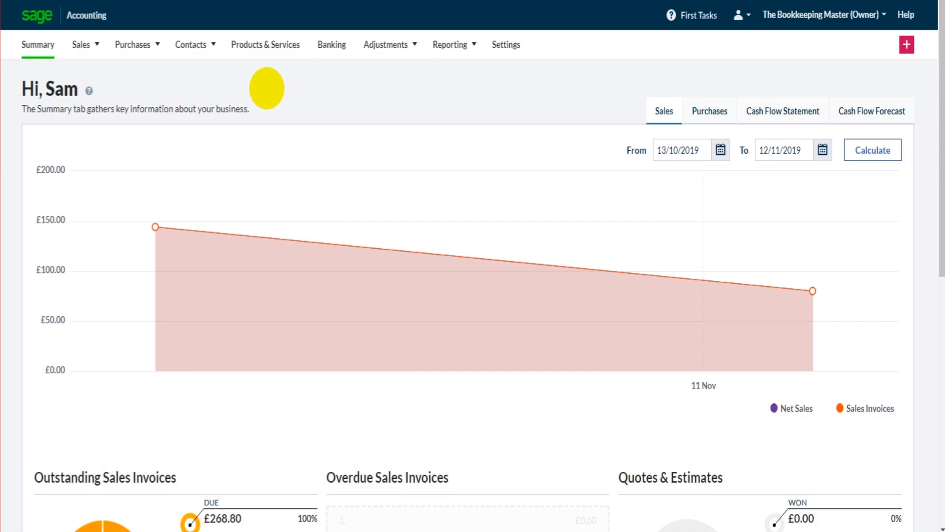
# - Open the Contacts menu in the top navigation to choose a contact type
pyautogui.click(193, 44)
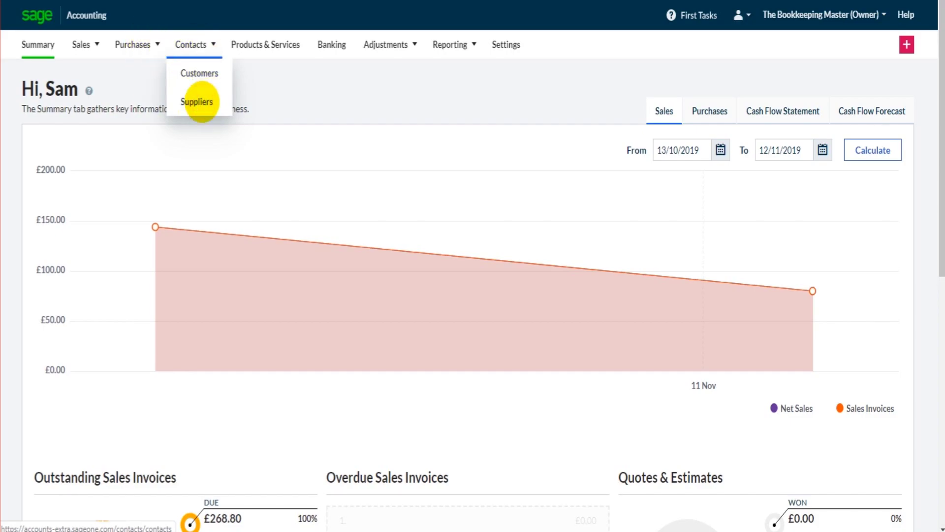
pyautogui.click(199, 101)
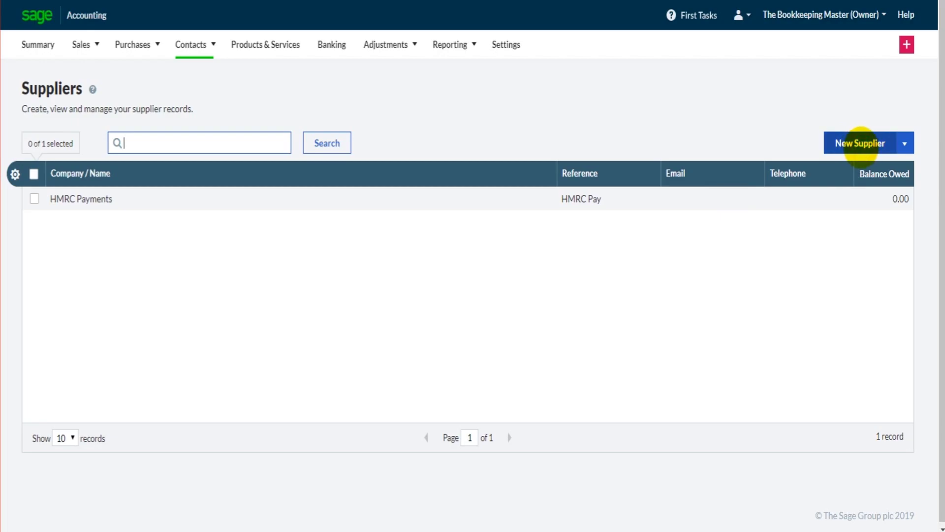
# - Start a new supplier 'Financial Services Ltd' with its contact name and supplier reference
pyautogui.click(860, 144)
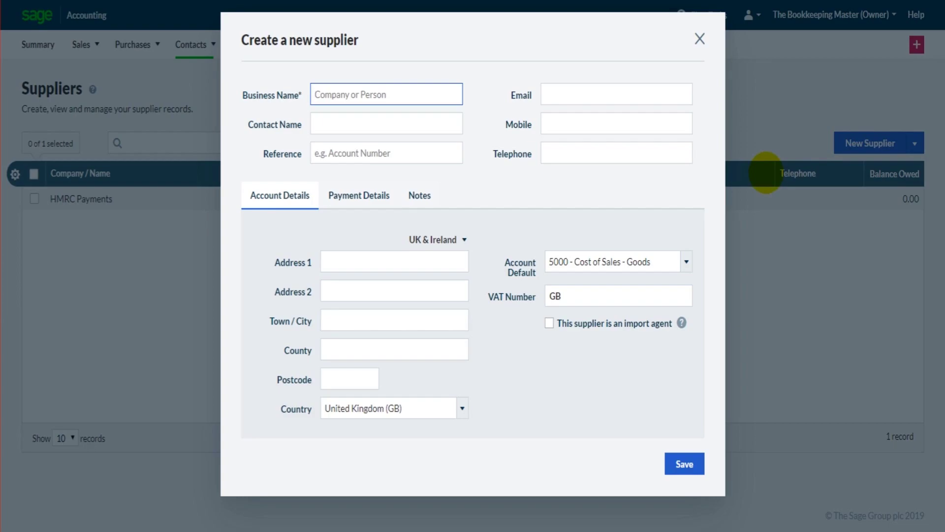
pyautogui.write('Financial Serviees Ltd')
pyautogui.press('Tab')
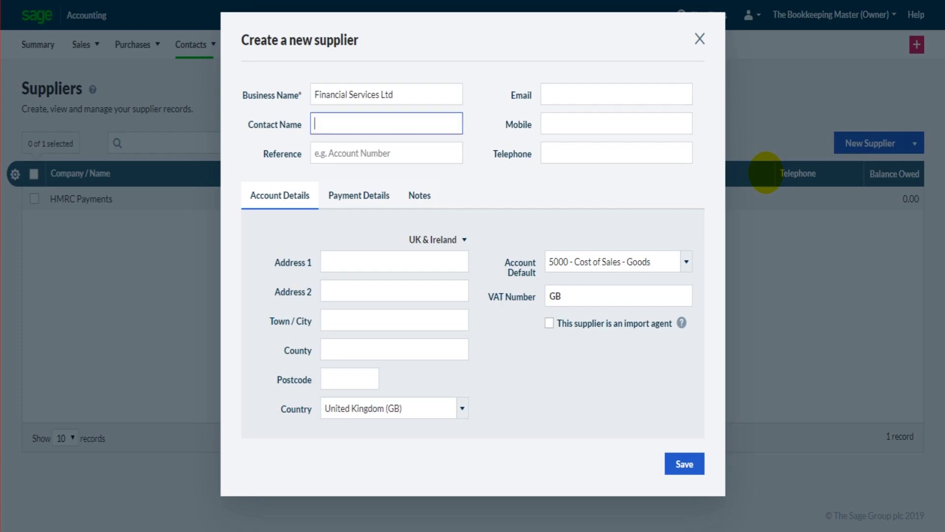
pyautogui.press('Tab')
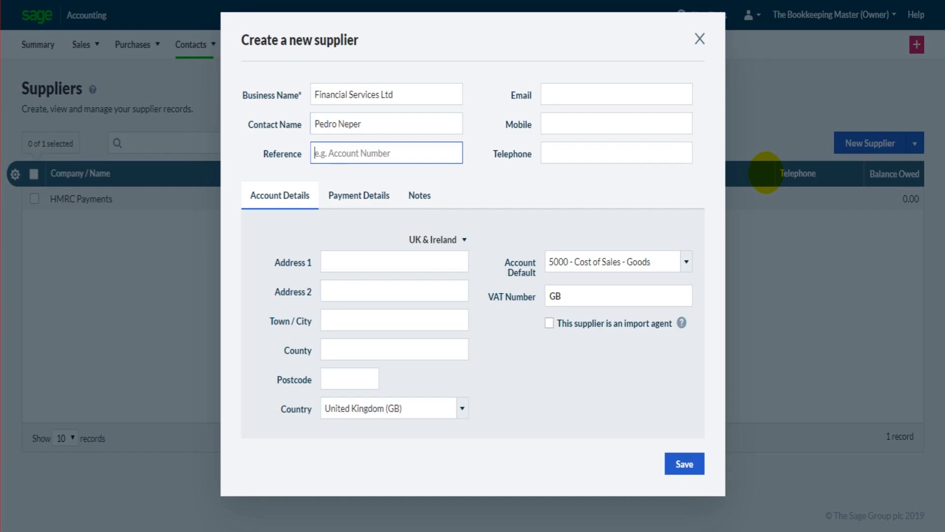
pyautogui.write('45678')
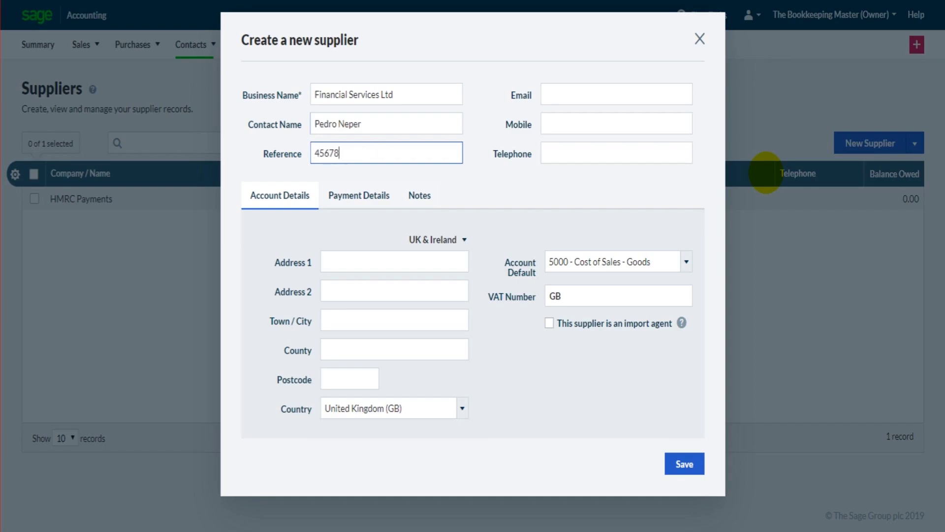
# - Enter the supplier's e-mail address, mobile number and telephone number
pyautogui.press('Tab')
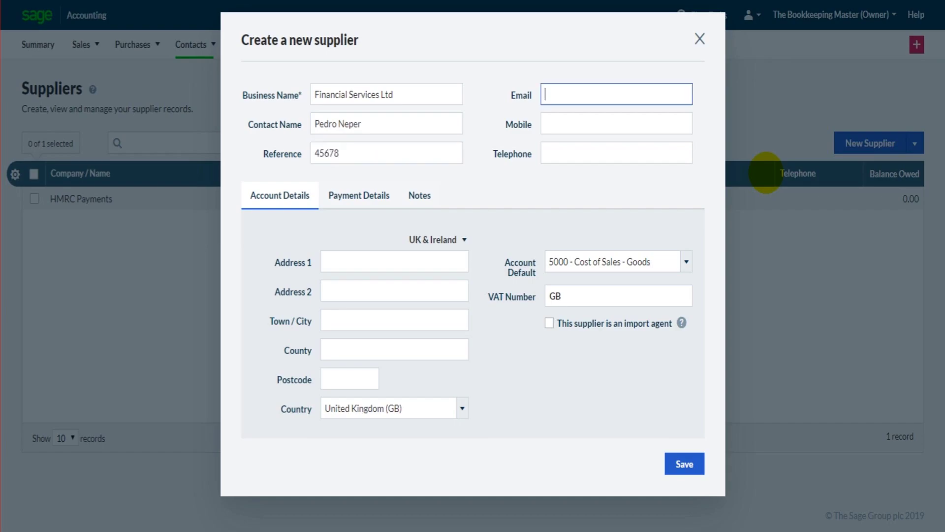
pyautogui.write('ddasd@dkosadasjkn')
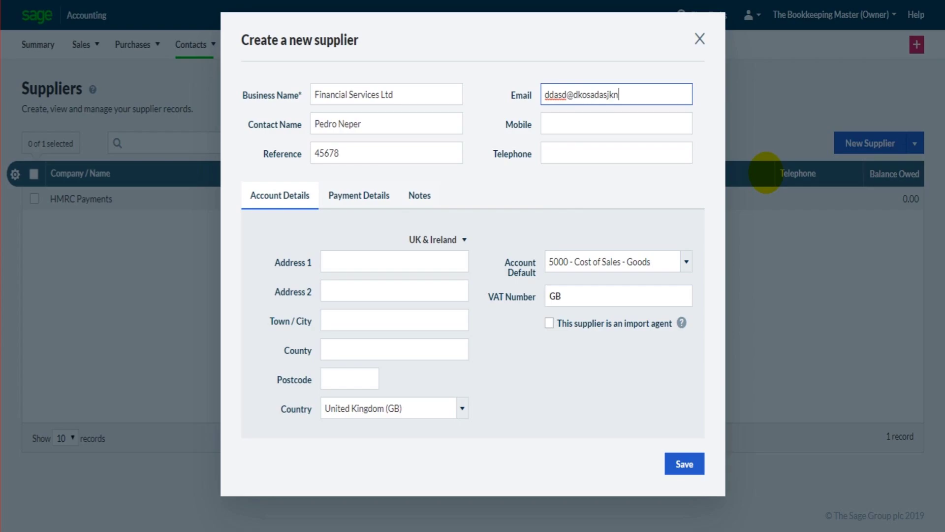
pyautogui.write('.com')
pyautogui.press('Tab')
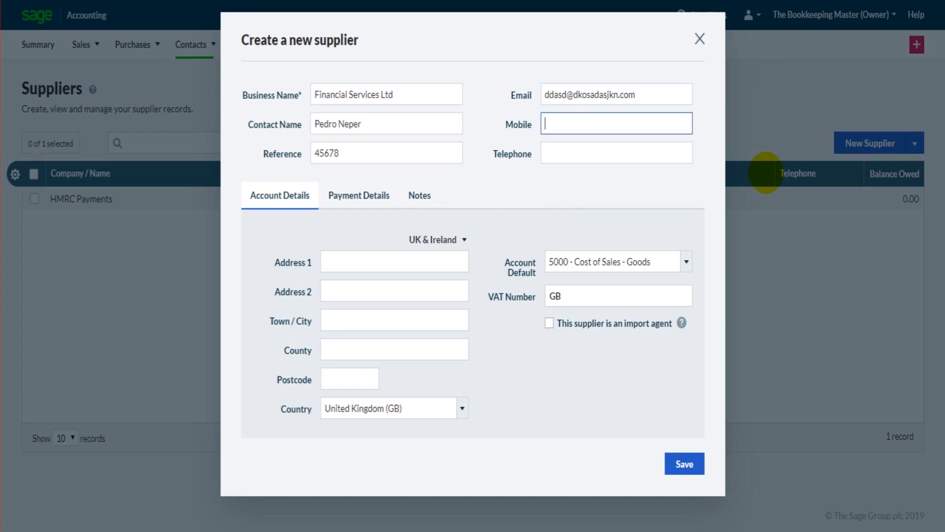
pyautogui.write('01234 456789')
pyautogui.press('Tab')
pyautogui.write('01234 123456')
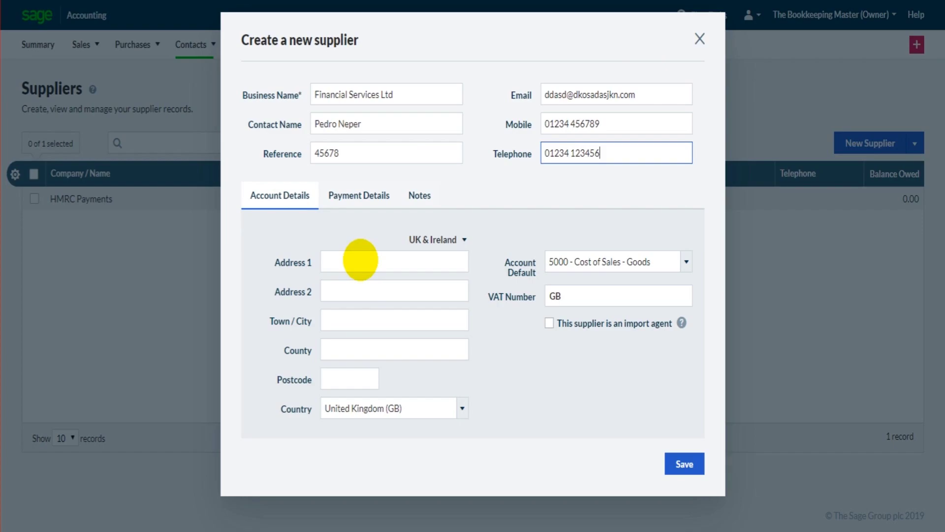
# - Fill in the supplier's UK postal address lines, county and postcode
pyautogui.click(360, 260)
pyautogui.write('455 dsdasd')
pyautogui.press('Tab')
pyautogui.write('sdfsdf')
pyautogui.press('Tab')
pyautogui.write('dsfdfd')
pyautogui.press('Tab')
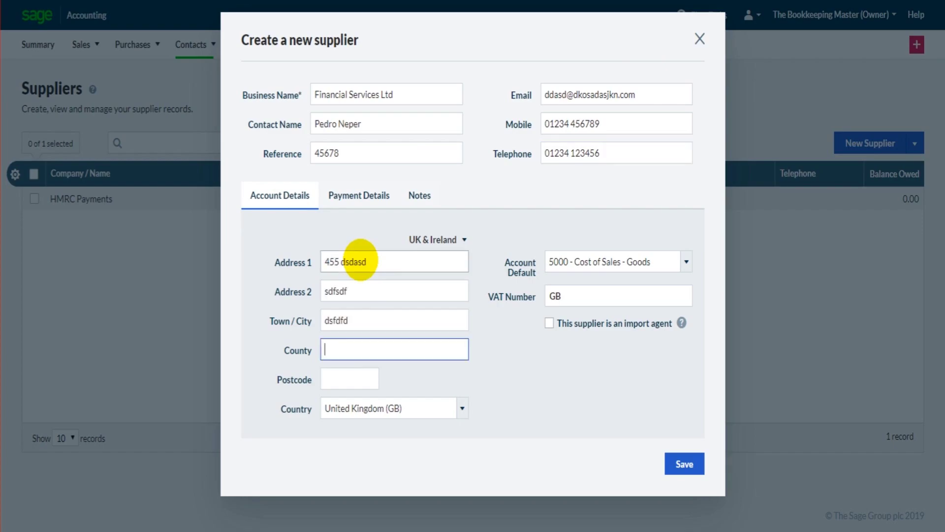
pyautogui.write('Suffolk')
pyautogui.press('Tab')
pyautogui.write('IP')
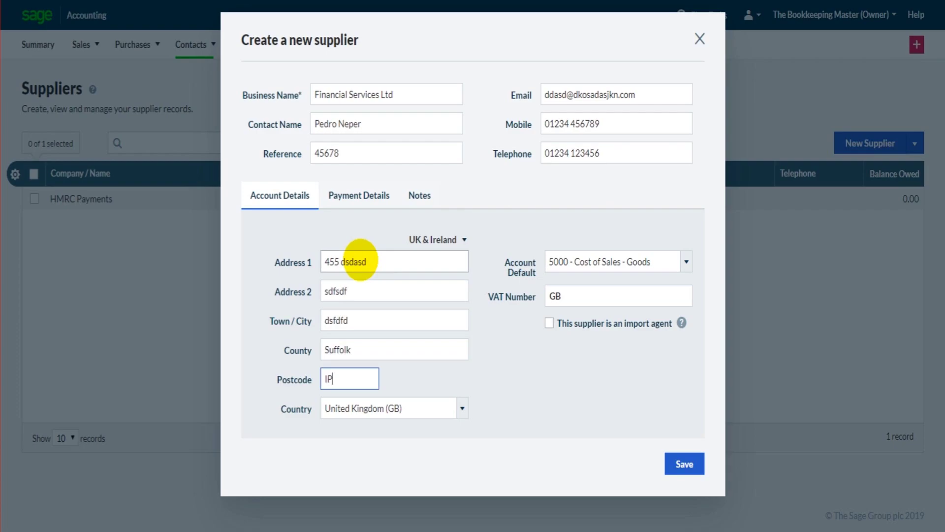
pyautogui.write('47 8LP')
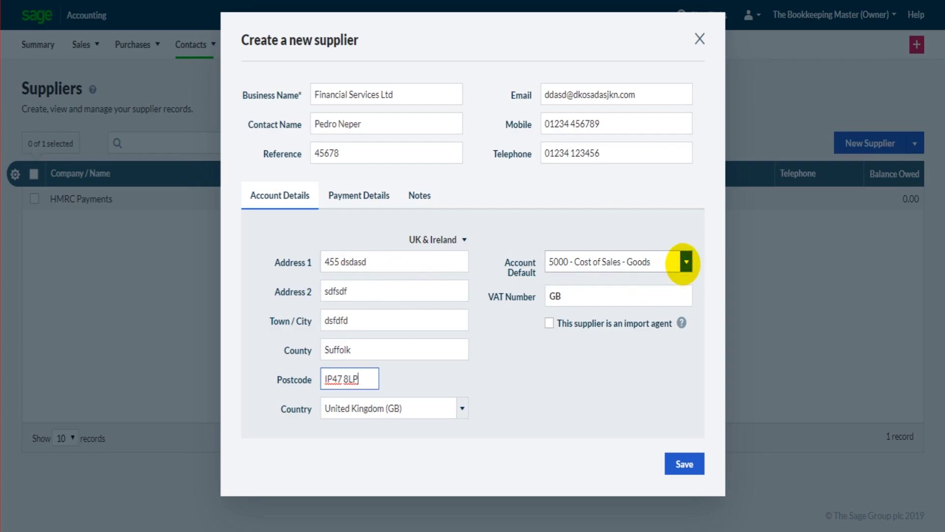
# - Set the supplier's default account to 7620 - Consultancy & Professional Fees
pyautogui.click(686, 261)
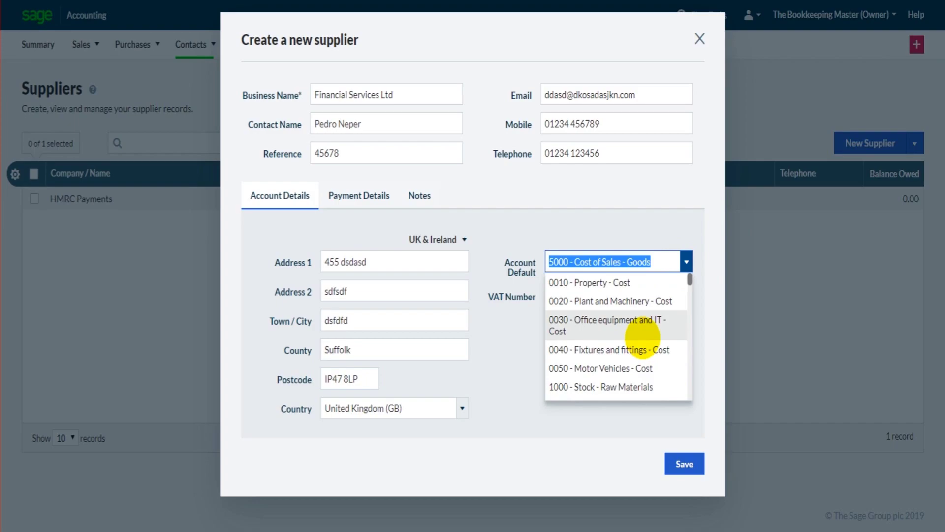
pyautogui.scroll(-3, 643, 337)
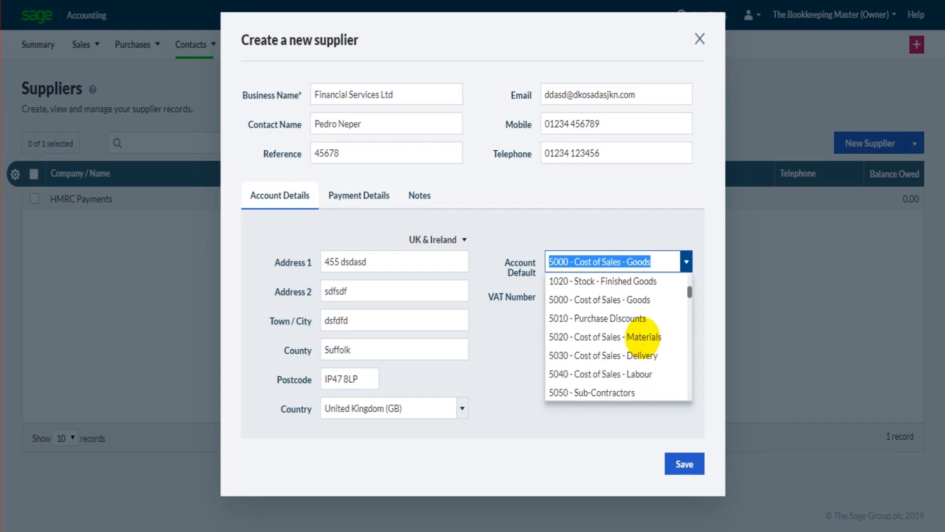
pyautogui.scroll(-3, 642, 337)
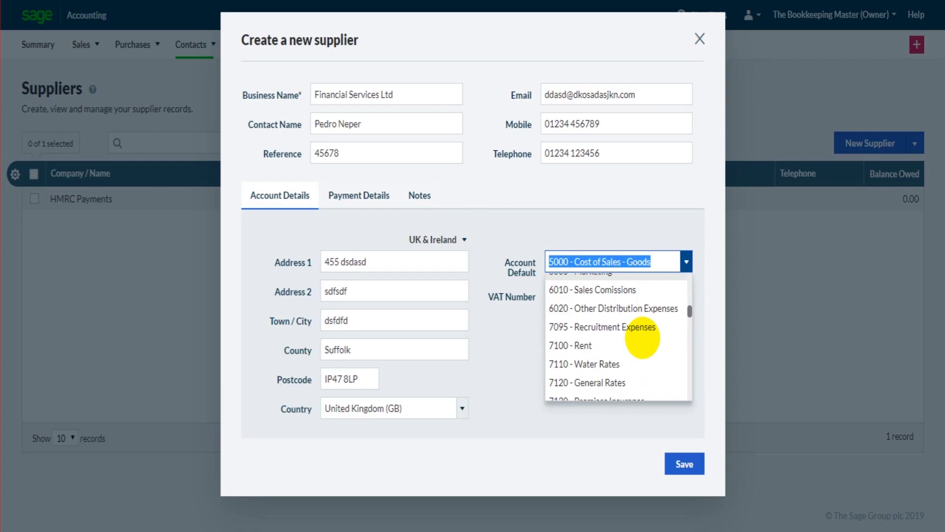
pyautogui.scroll(-2, 643, 337)
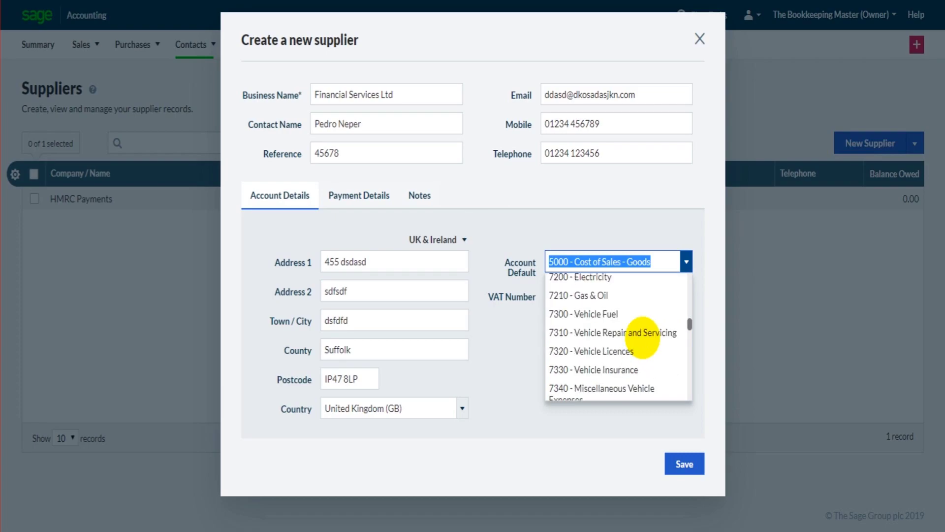
pyautogui.scroll(-2, 642, 335)
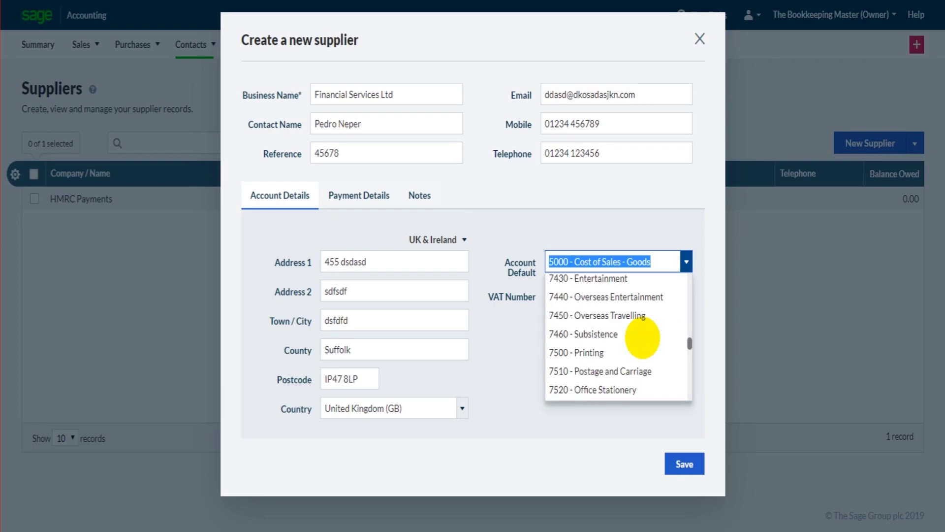
pyautogui.scroll(-2, 642, 337)
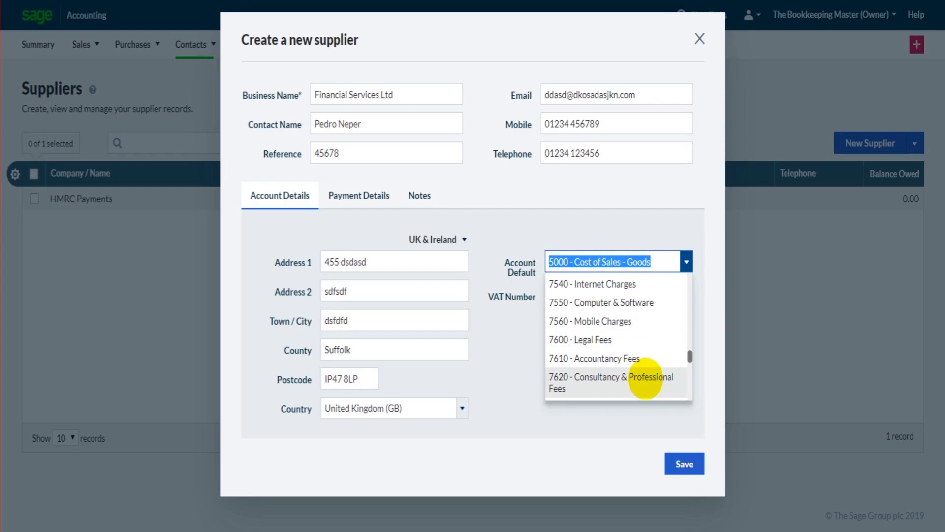
pyautogui.click(645, 378)
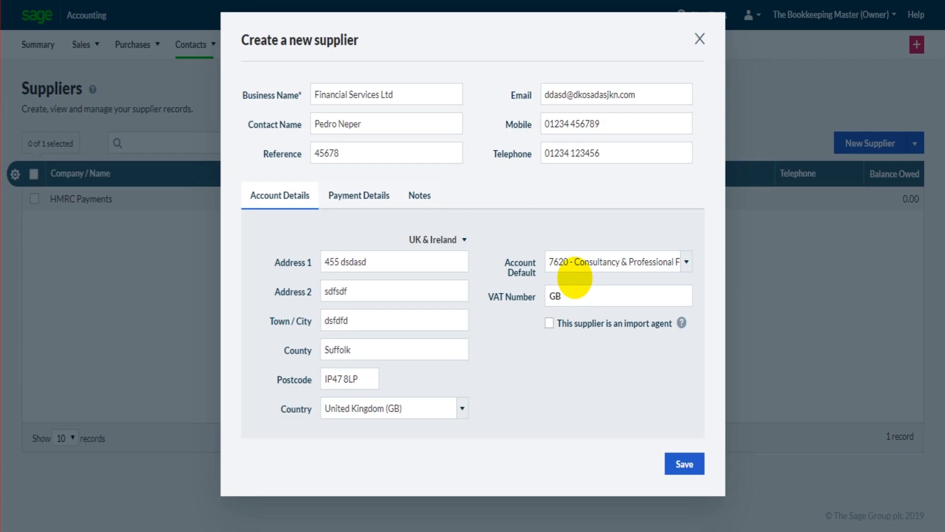
pyautogui.click(579, 262)
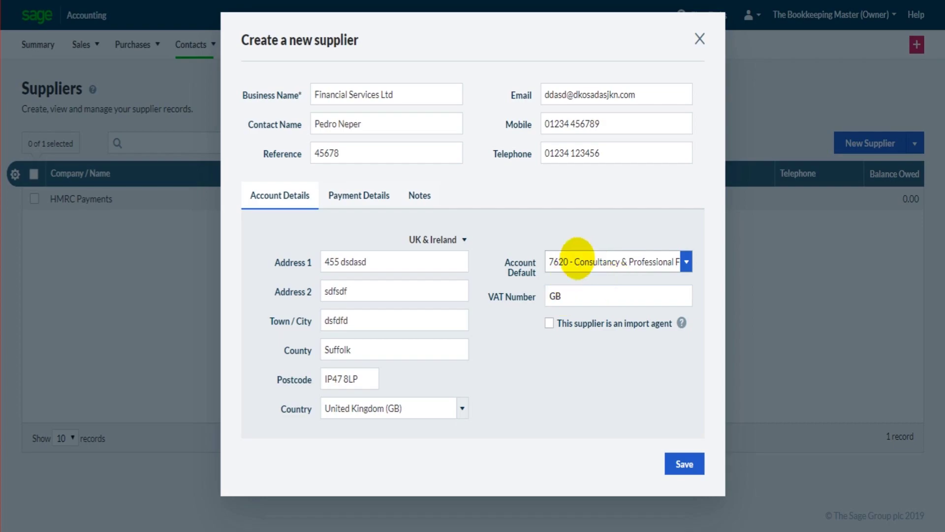
# - Give the supplier a 10,000 credit limit and enable 30-day credit terms
pyautogui.click(597, 295)
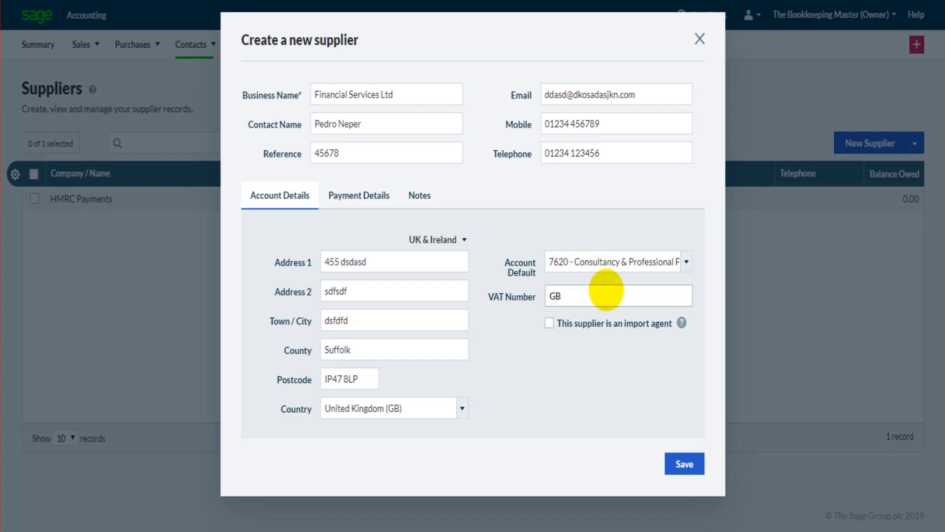
pyautogui.click(351, 192)
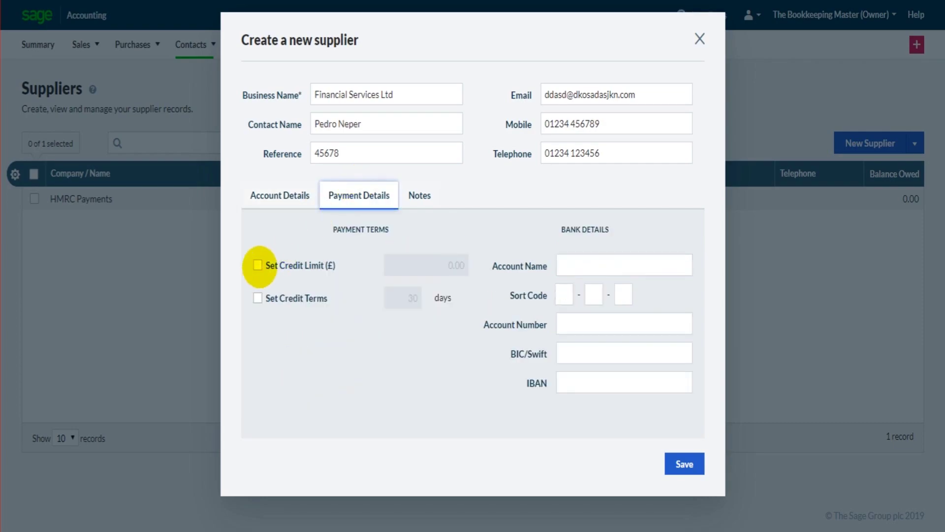
pyautogui.click(258, 264)
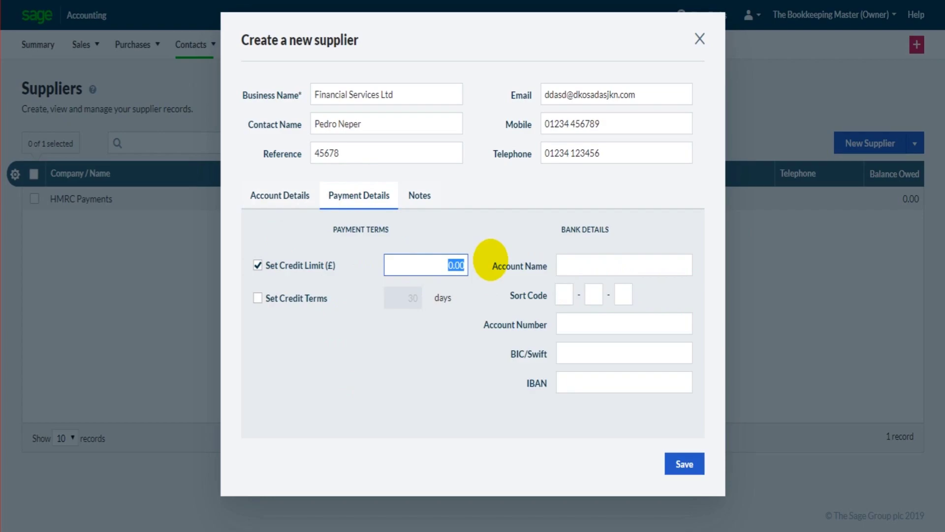
pyautogui.write('1')
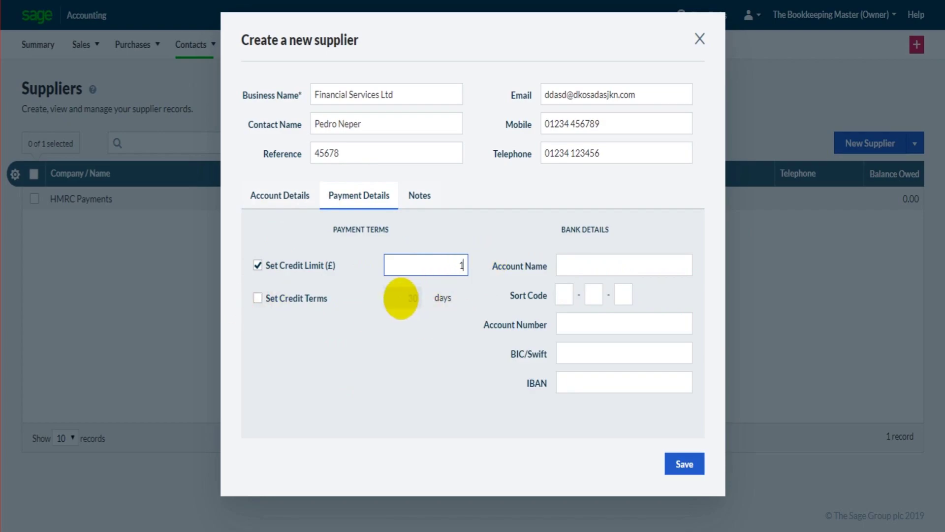
pyautogui.write('0,000')
pyautogui.click(411, 299)
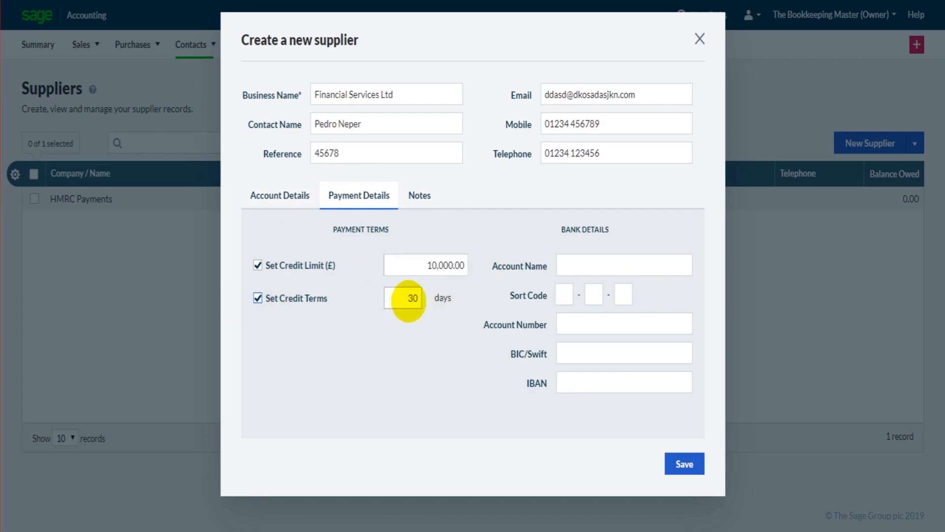
# - Enter the bank account name, sort code and account number, leaving BIC/Swift and IBAN empty
pyautogui.click(601, 267)
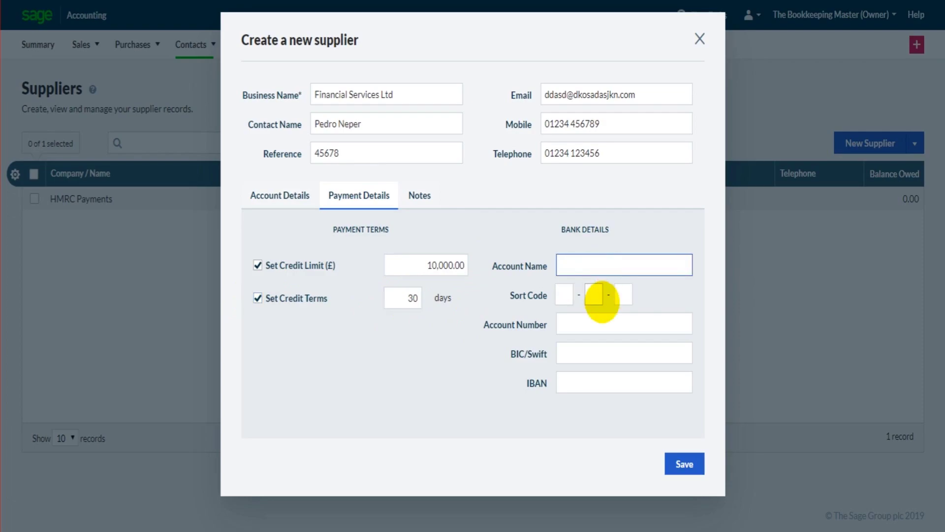
pyautogui.write('bANKDSDA')
pyautogui.press('Tab')
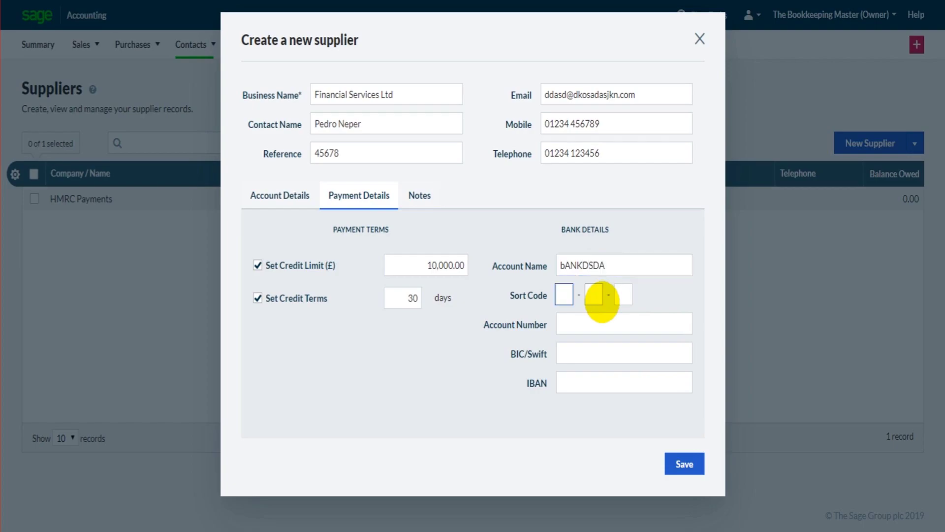
pyautogui.write('60 - 00 - 00')
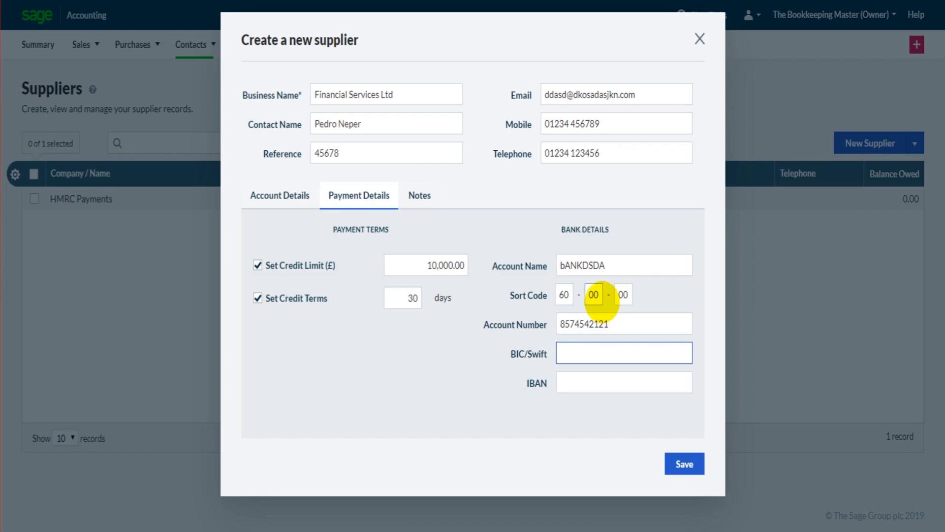
pyautogui.write('154121')
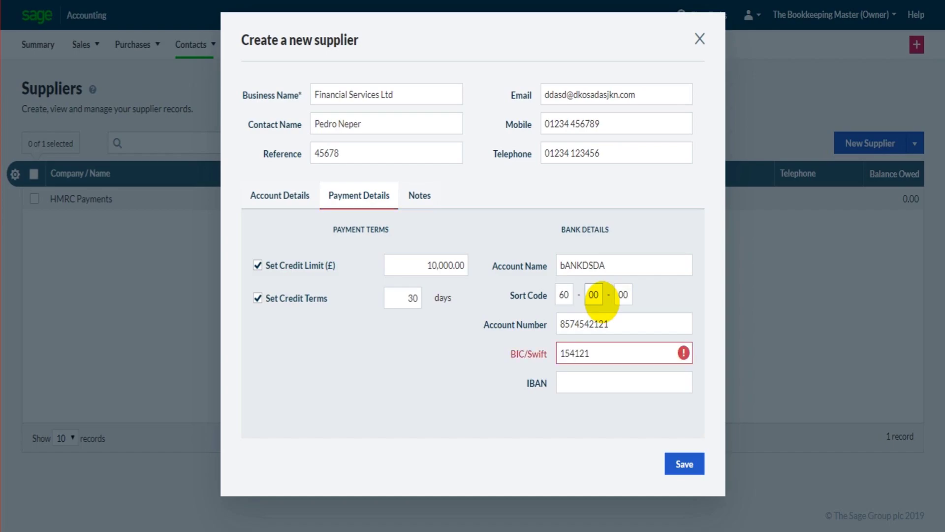
pyautogui.press('Tab')
pyautogui.write('122314')
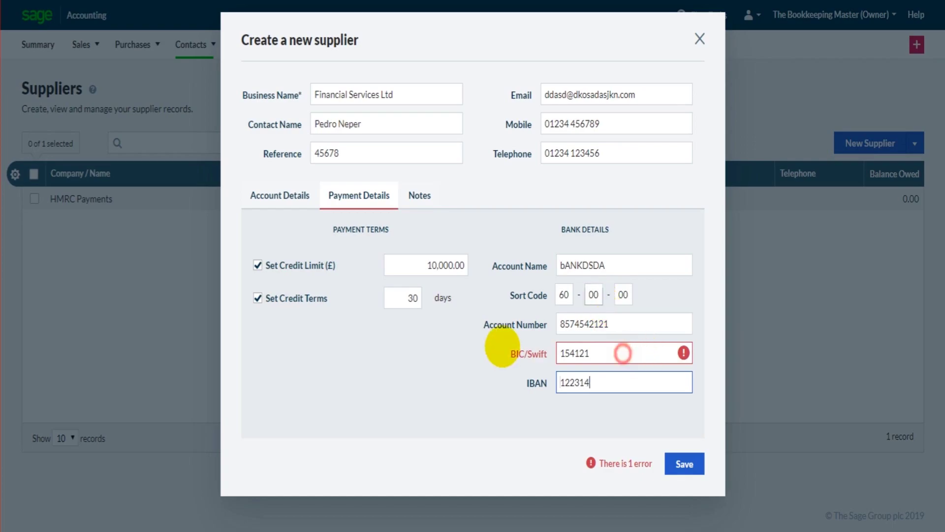
pyautogui.hotkey('shift', 'Tab')
pyautogui.press('BackSpace')
pyautogui.press('Tab')
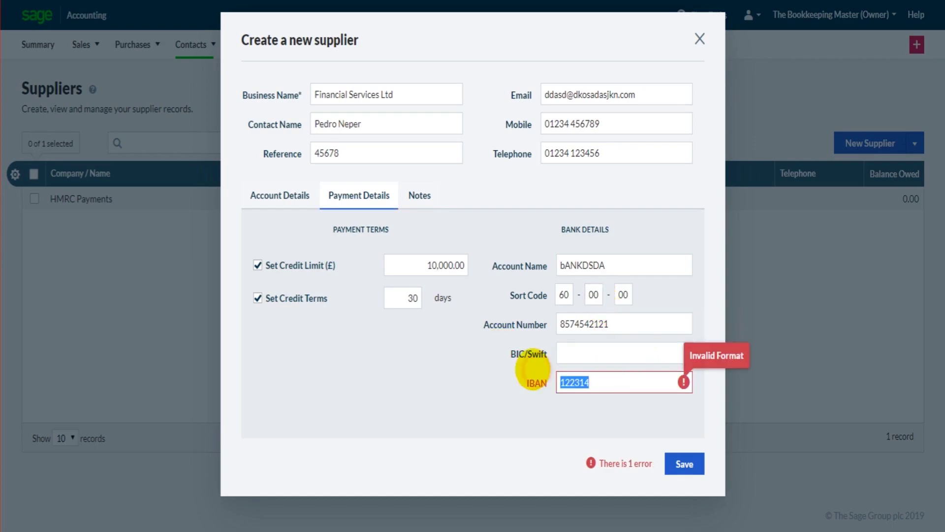
pyautogui.press('BackSpace')
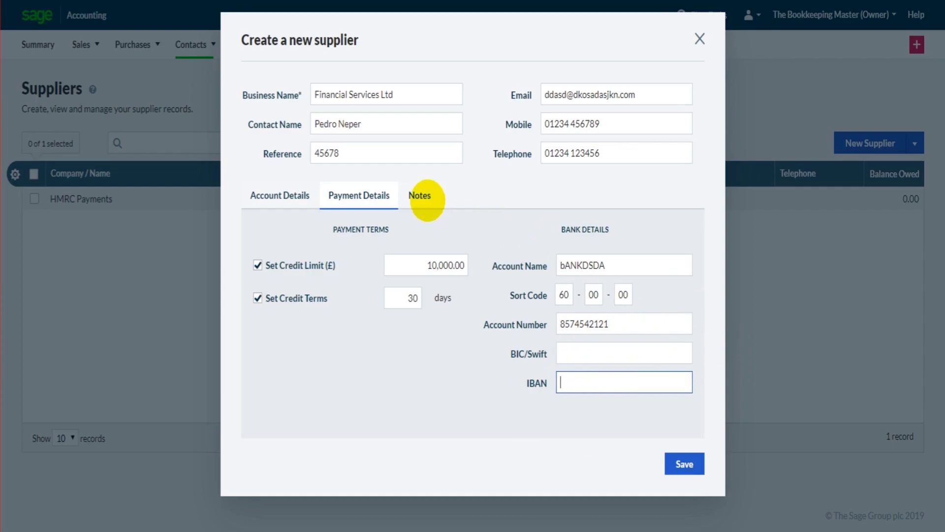
# - Save the new supplier and open the Financial Services Ltd record from the list
pyautogui.click(427, 198)
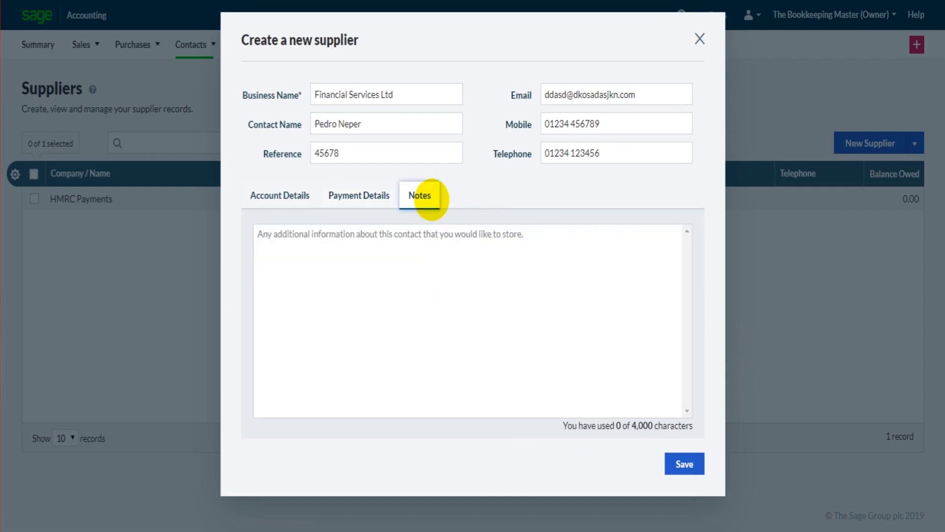
pyautogui.click(684, 464)
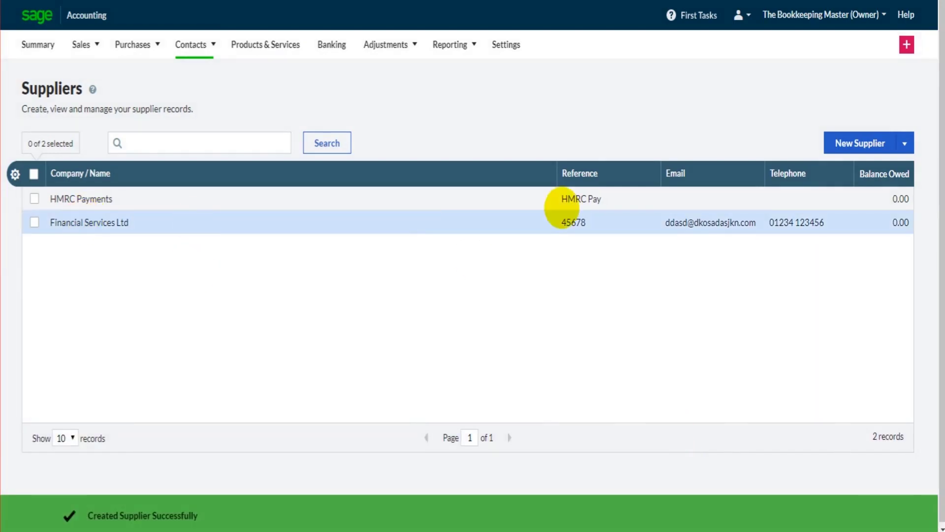
pyautogui.click(222, 216)
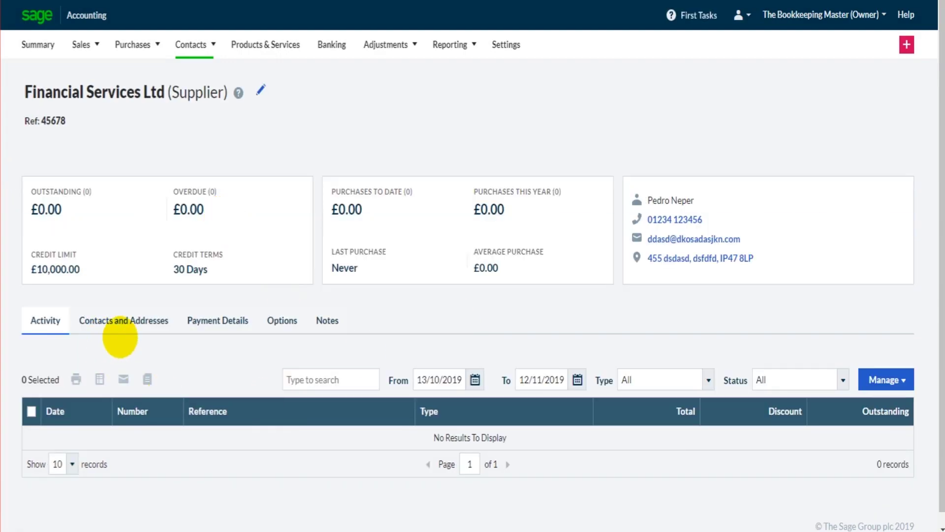
# - Review the record's contacts, payment details, options and notes, confirming the £10,000.00 limit and 30-day terms
pyautogui.click(127, 320)
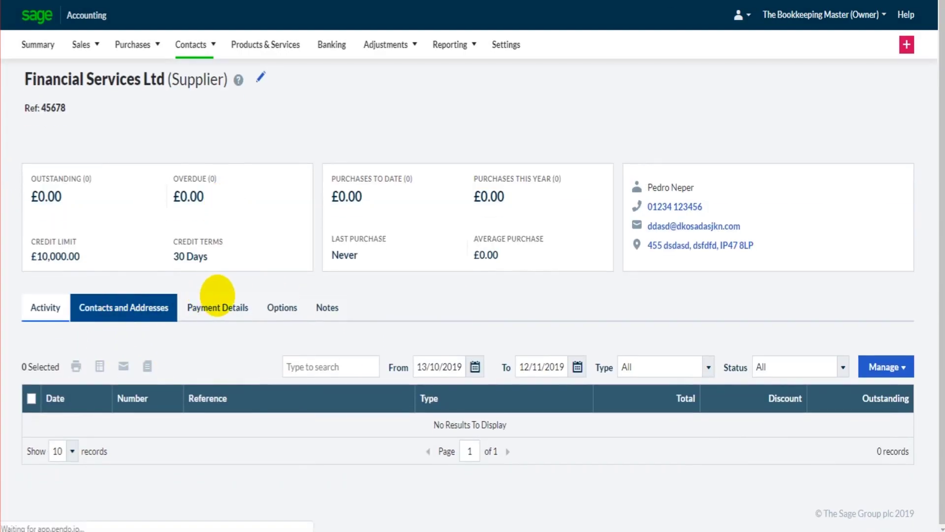
pyautogui.click(236, 304)
pyautogui.click(278, 305)
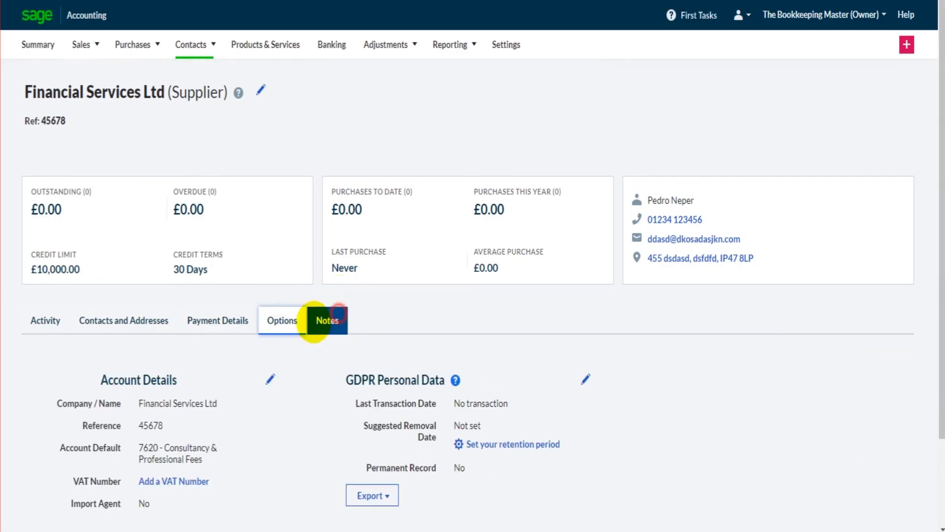
pyautogui.click(327, 320)
pyautogui.click(282, 320)
pyautogui.click(217, 320)
pyautogui.click(123, 320)
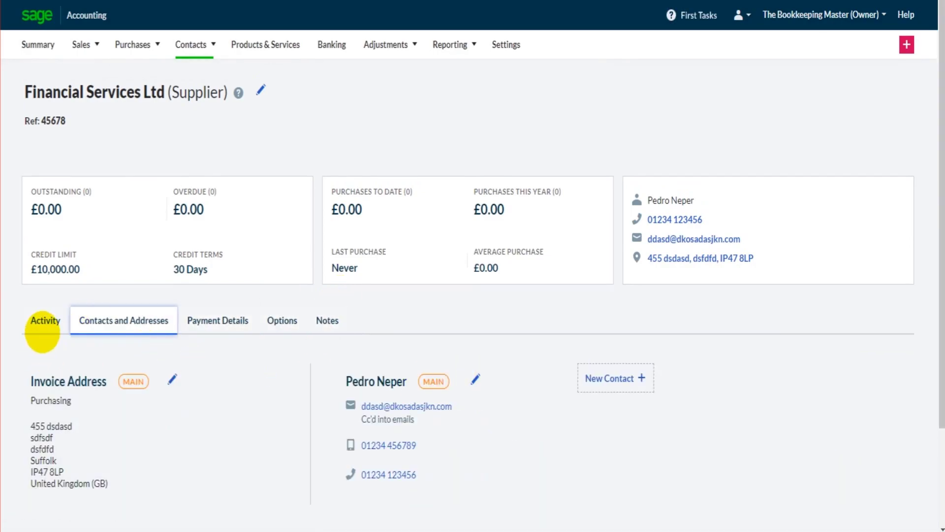
pyautogui.click(43, 321)
pyautogui.click(193, 44)
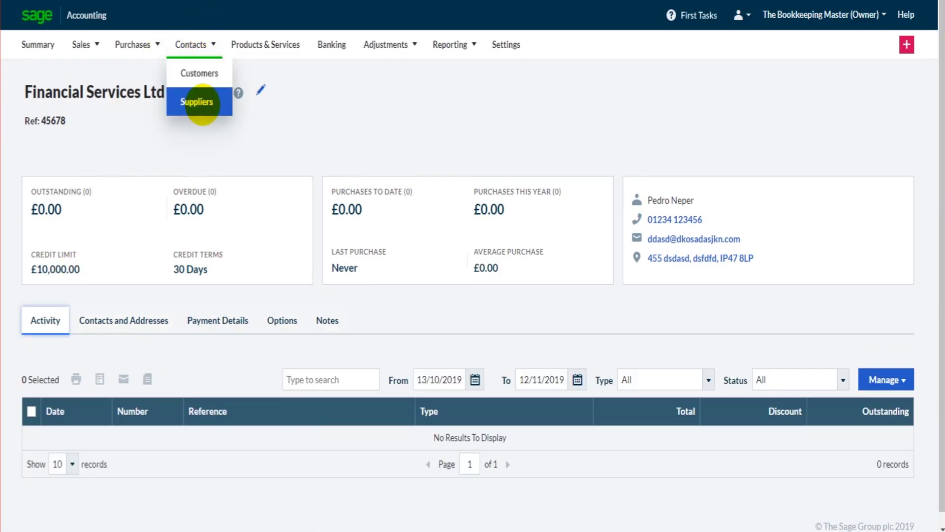
# - Return to the Suppliers list, now showing HMRC Payments and Financial Services Ltd
pyautogui.click(202, 104)
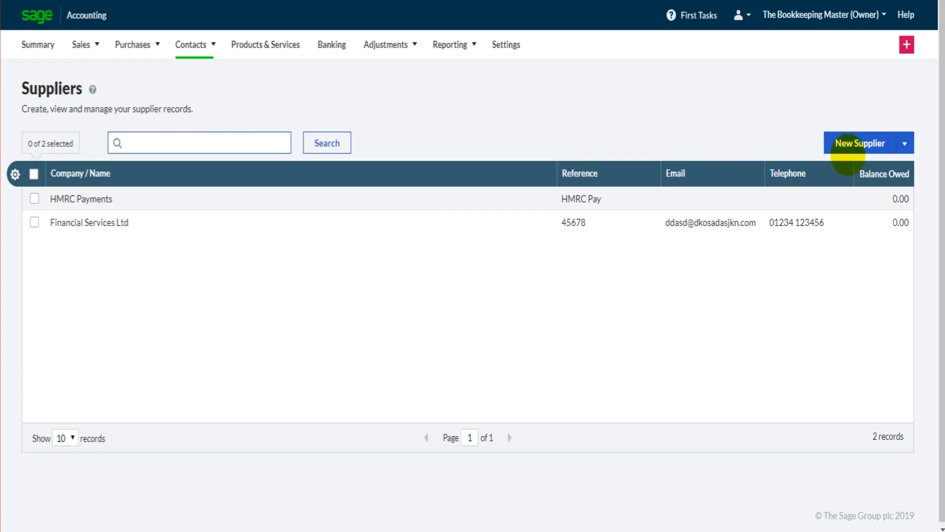
pyautogui.click(927, 420)
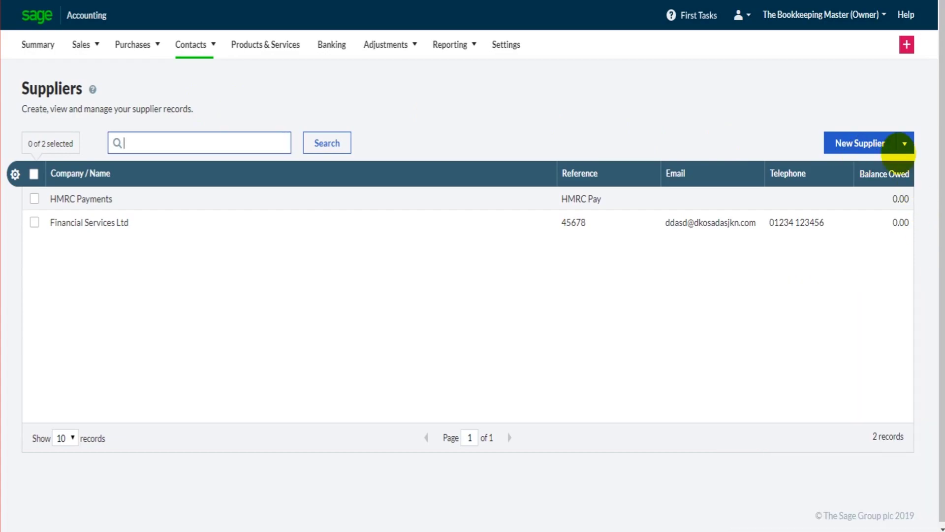